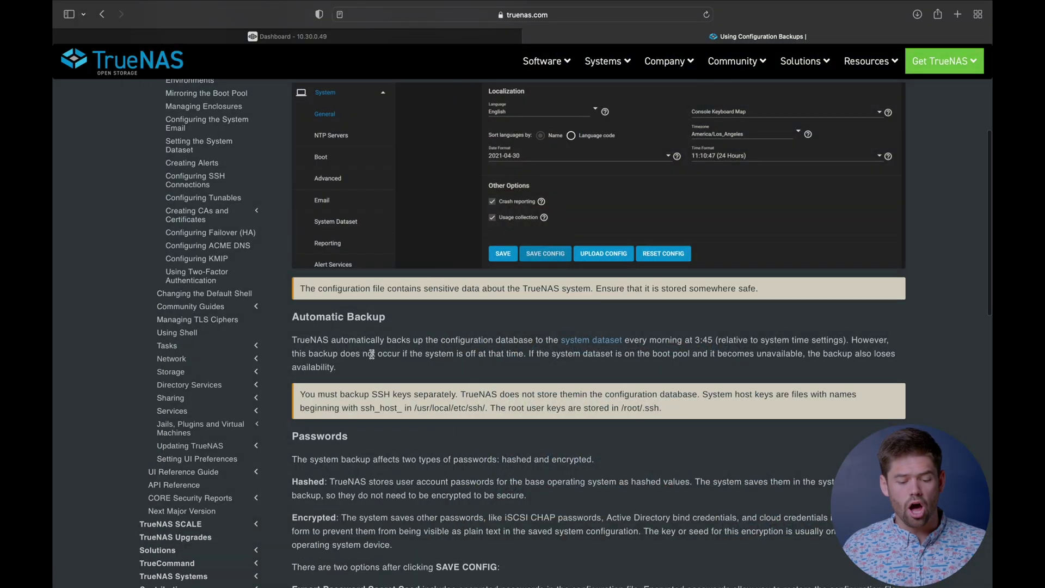
- Select the Automatic Backup paragraph saying the configuration is backed up daily at 3:45
drag(357, 369, 294, 334)
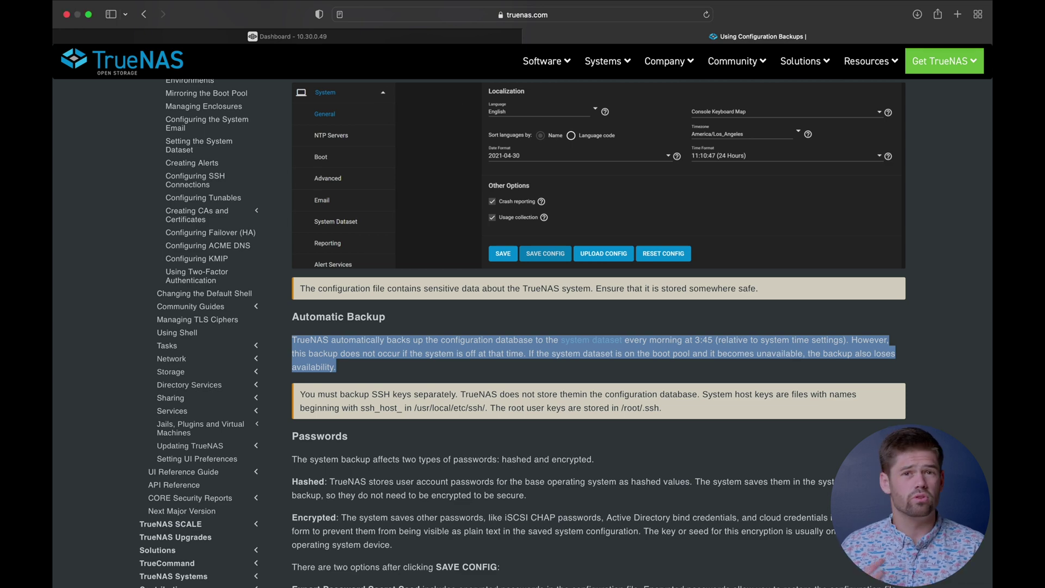
- From the Dashboard, go to System Settings > General and choose Manage Configuration > Download File
click(333, 36)
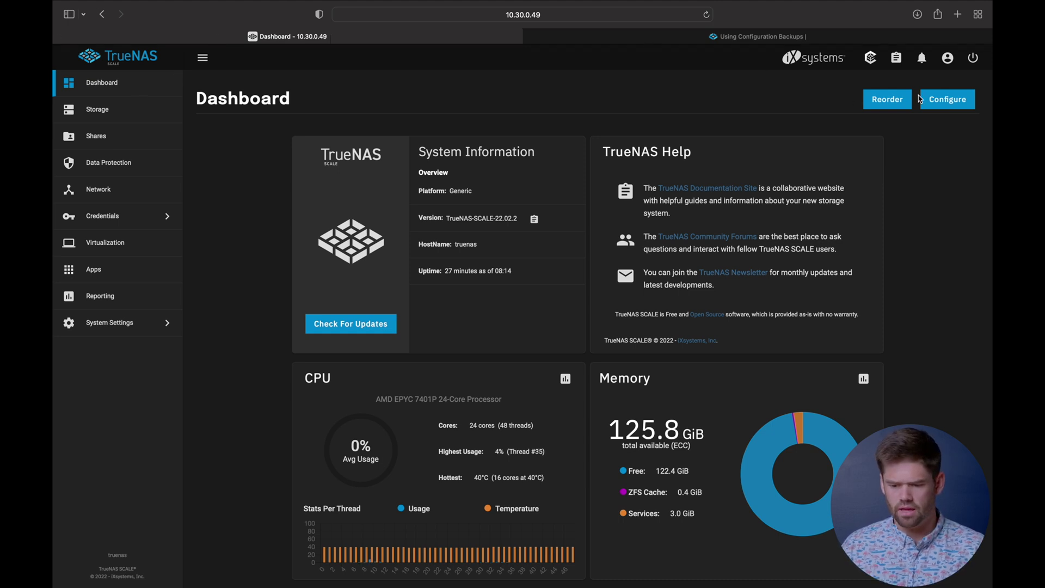
click(100, 330)
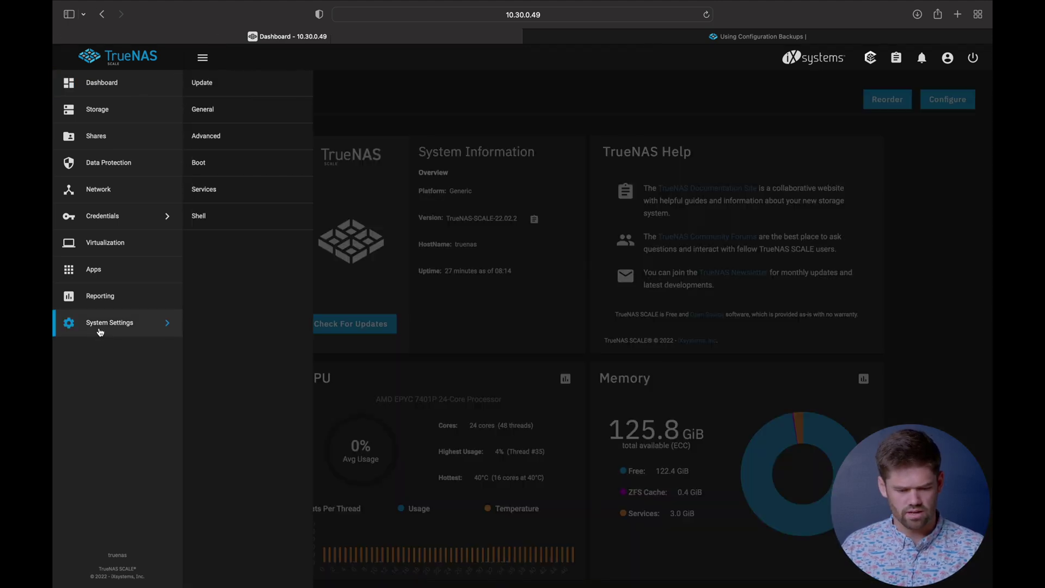
click(234, 106)
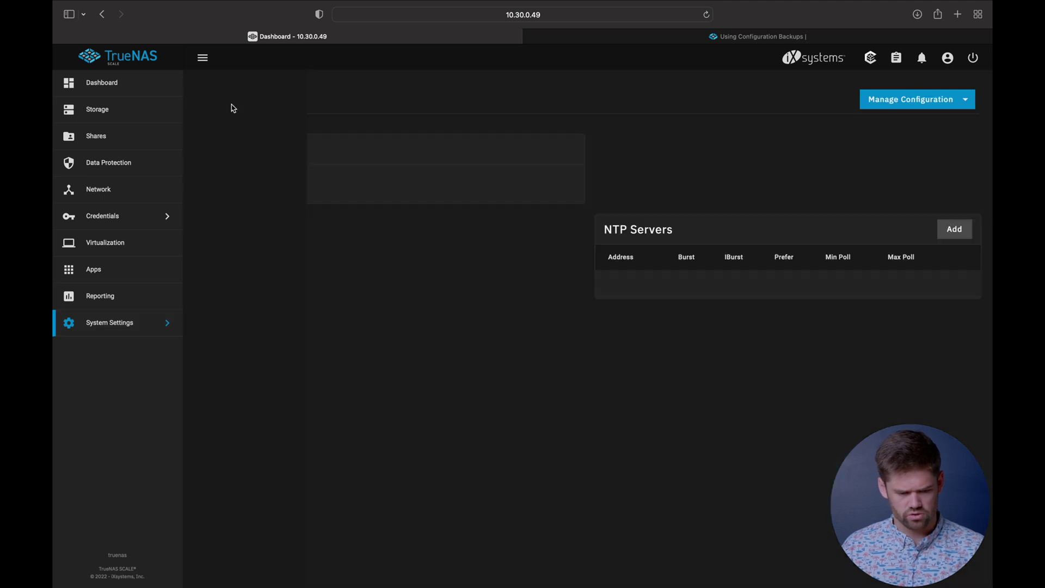
click(950, 96)
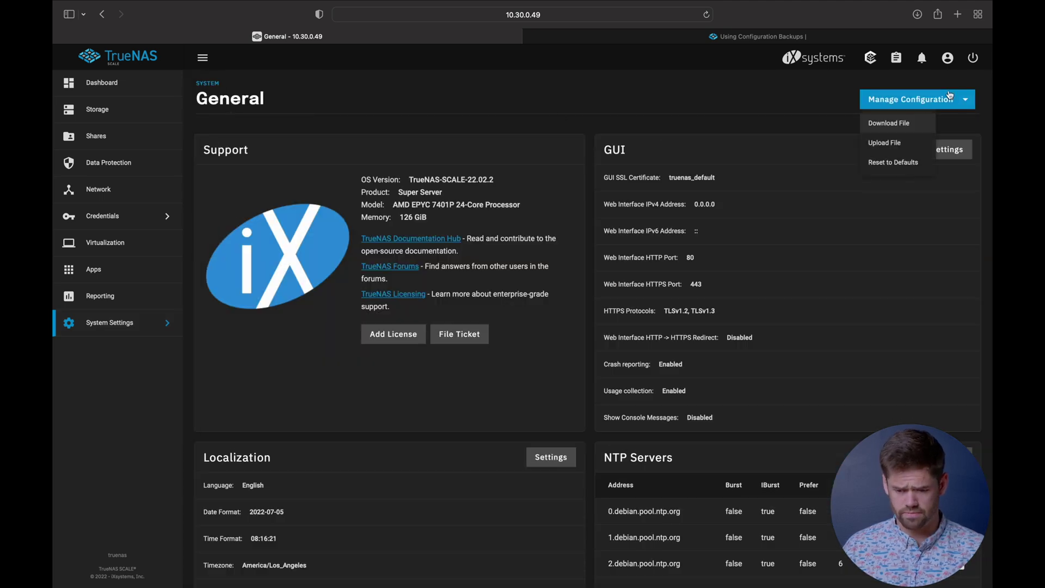
click(889, 124)
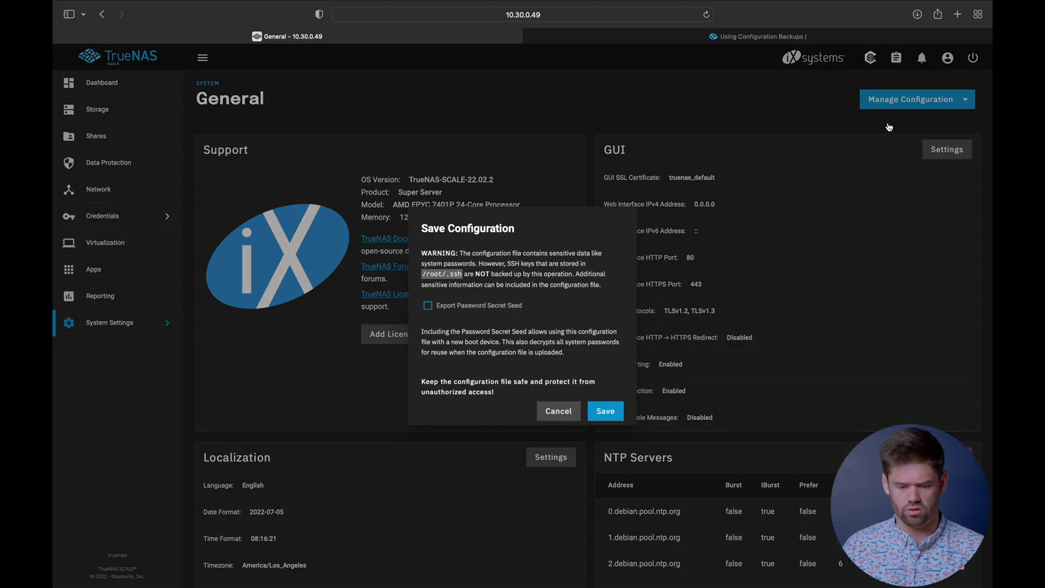
- Save the configuration without the password secret seed and allow the browser download
click(618, 414)
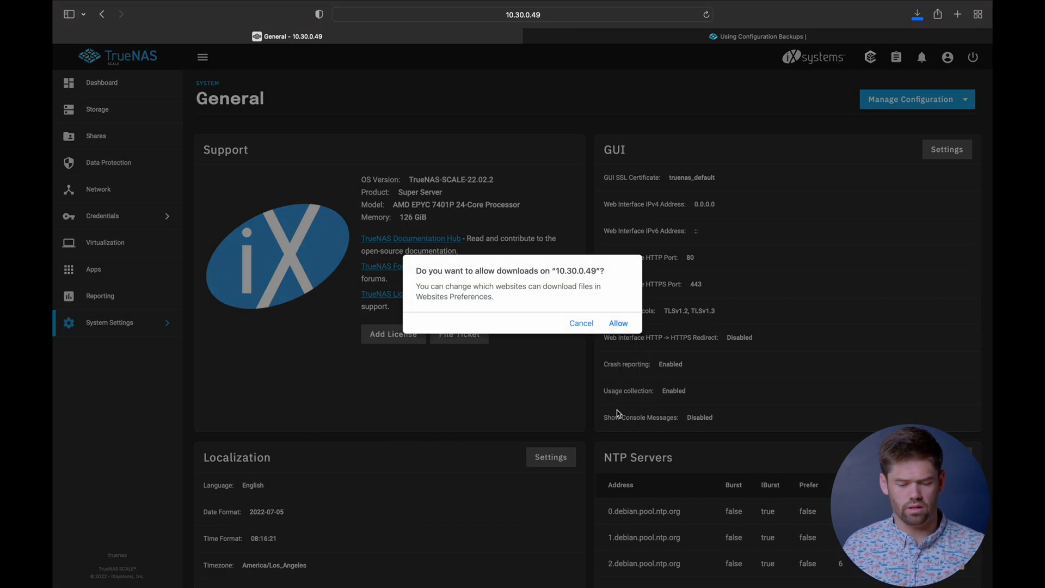
click(617, 324)
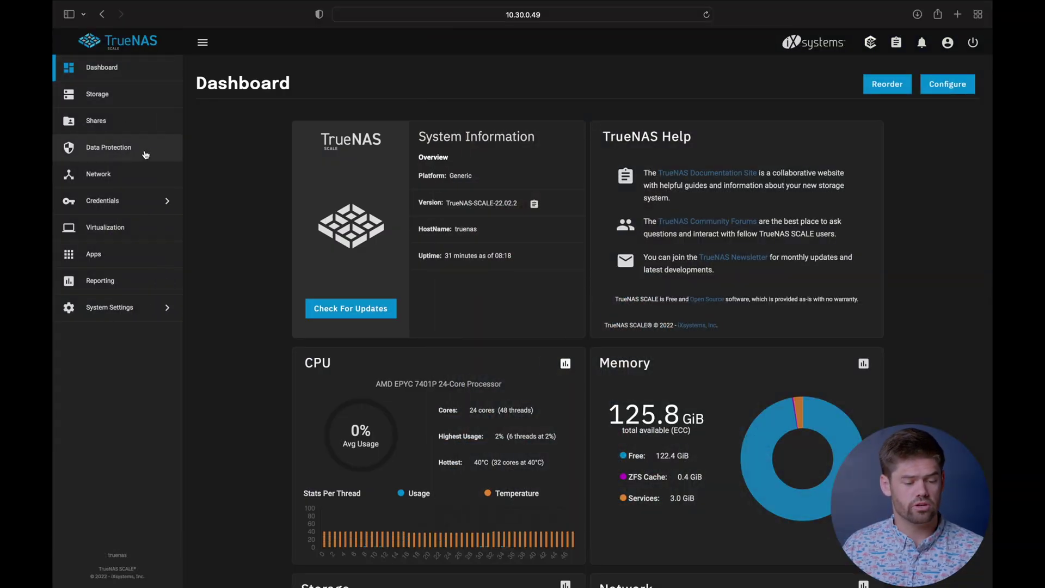
- On Data Protection, add a new S.M.A.R.T. test on all disks with type SHORT
click(145, 155)
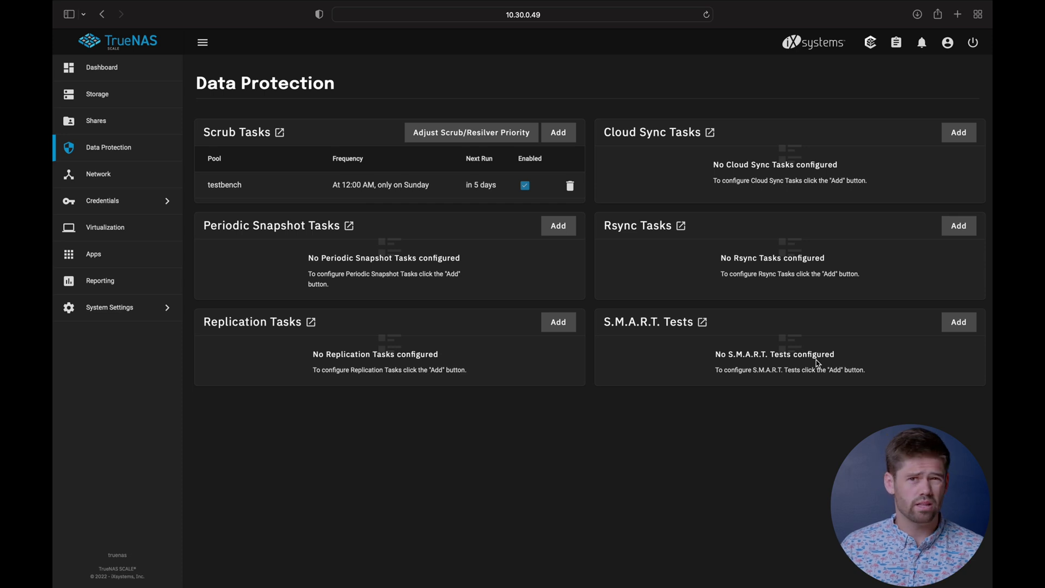
click(958, 323)
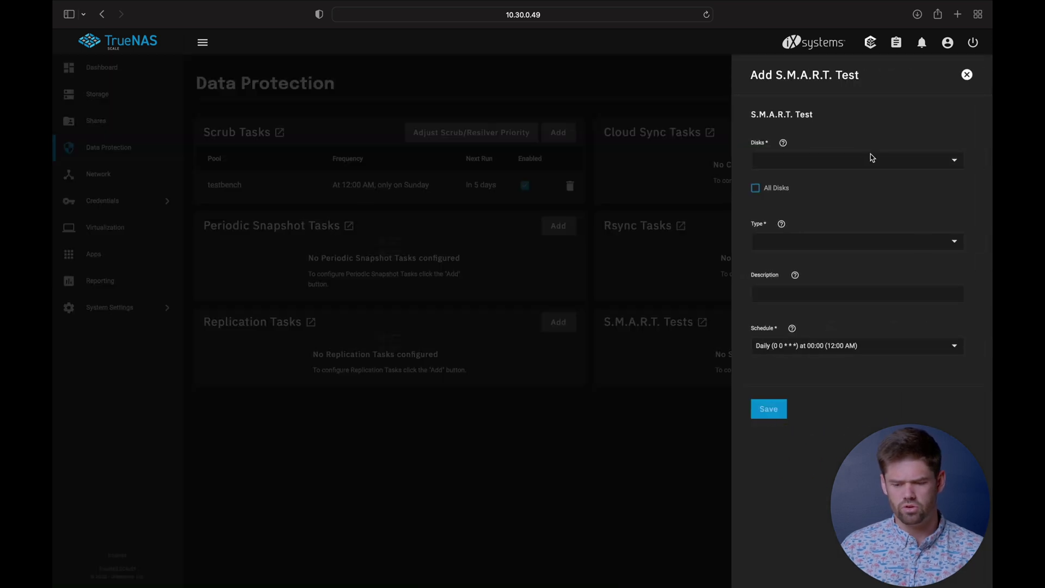
click(756, 191)
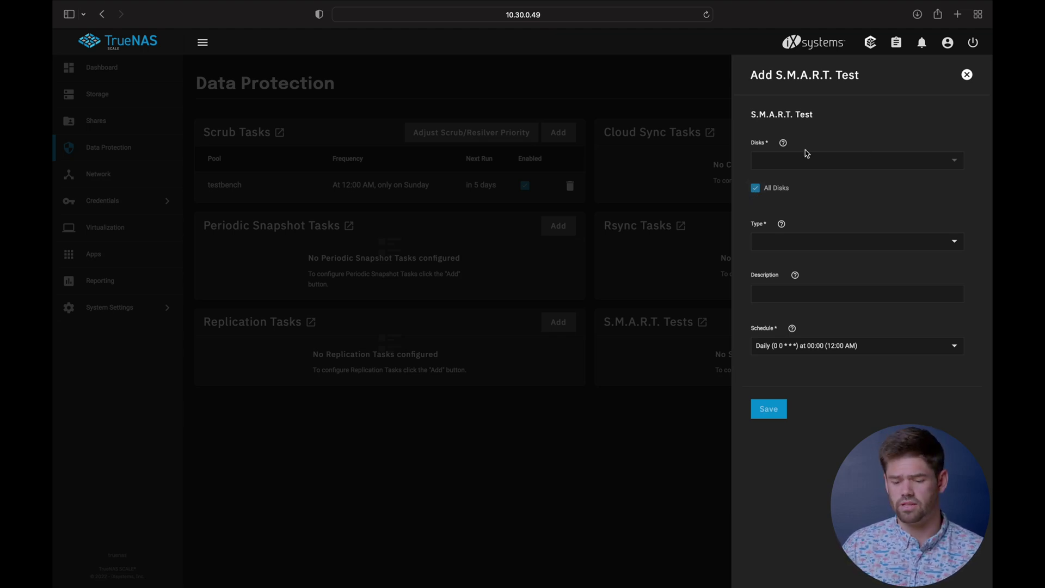
click(954, 247)
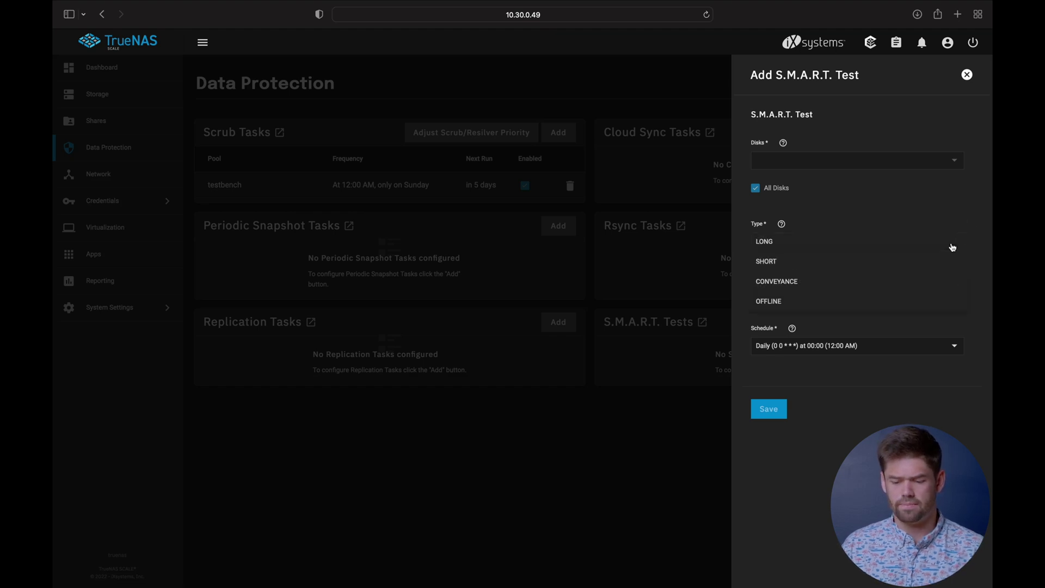
click(788, 262)
- Describe the test as 'Short SMART' and schedule it weekly on Sundays at midnight
click(823, 293)
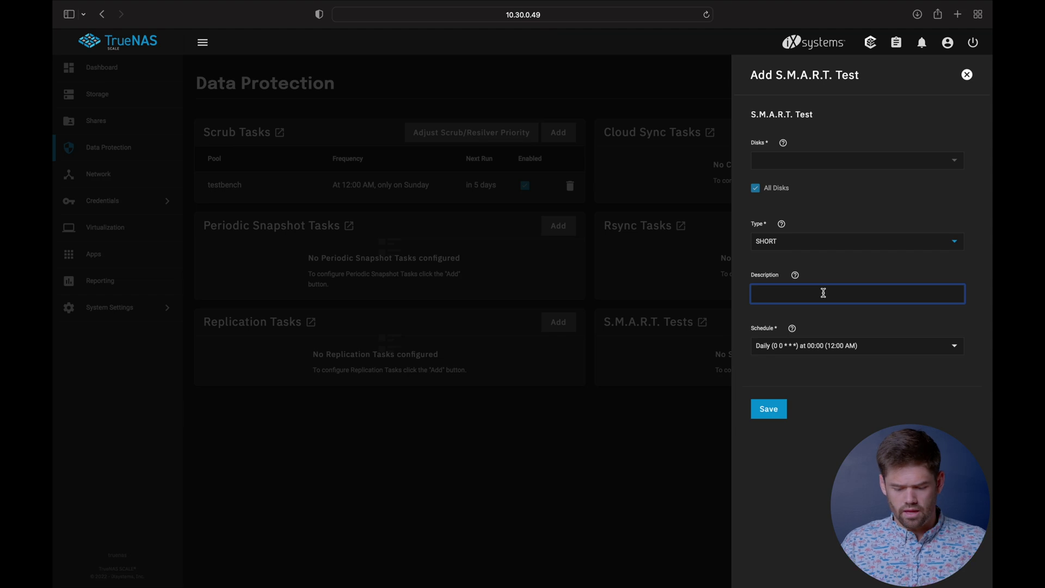
text(Short )
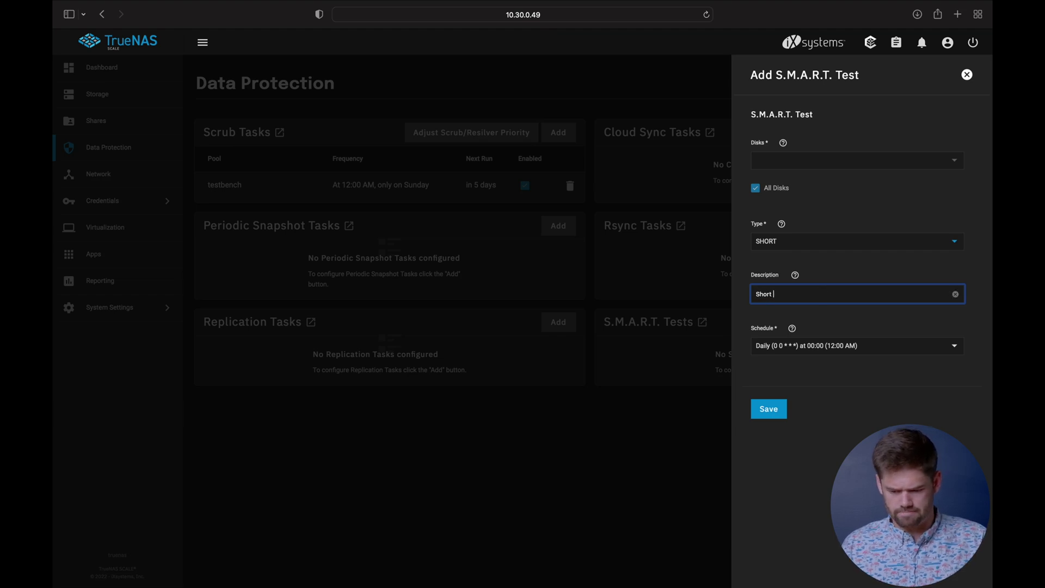
text(SMART)
click(925, 357)
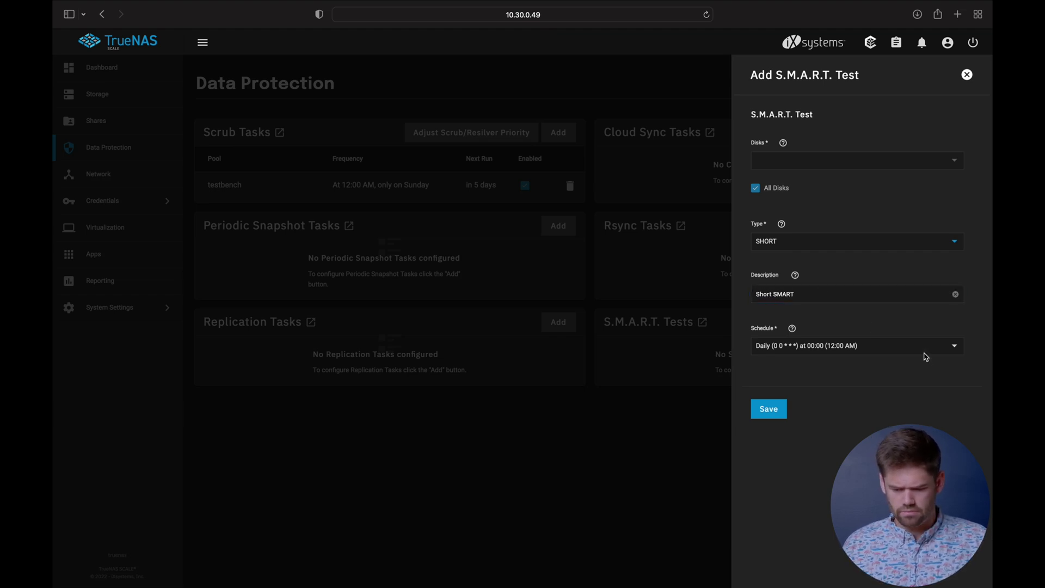
click(960, 352)
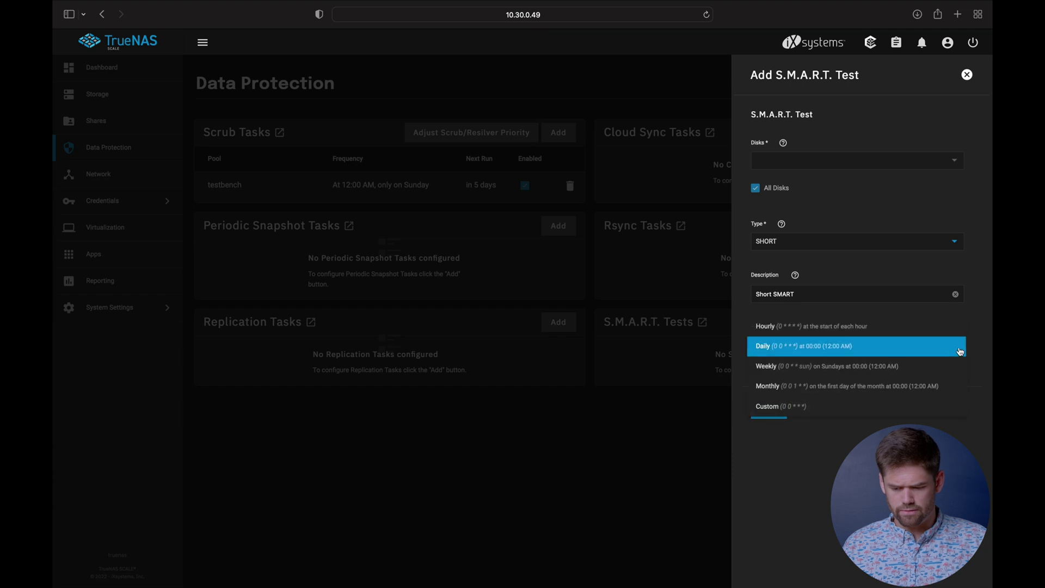
click(912, 368)
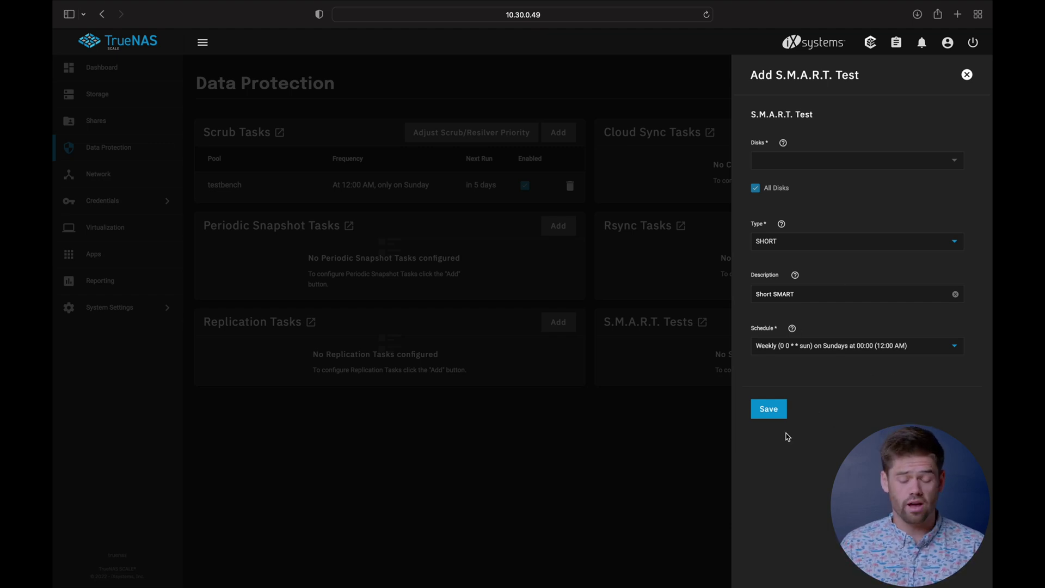
- Save the short test, then add a LONG S.M.A.R.T. test described 'SMART Long'
click(767, 409)
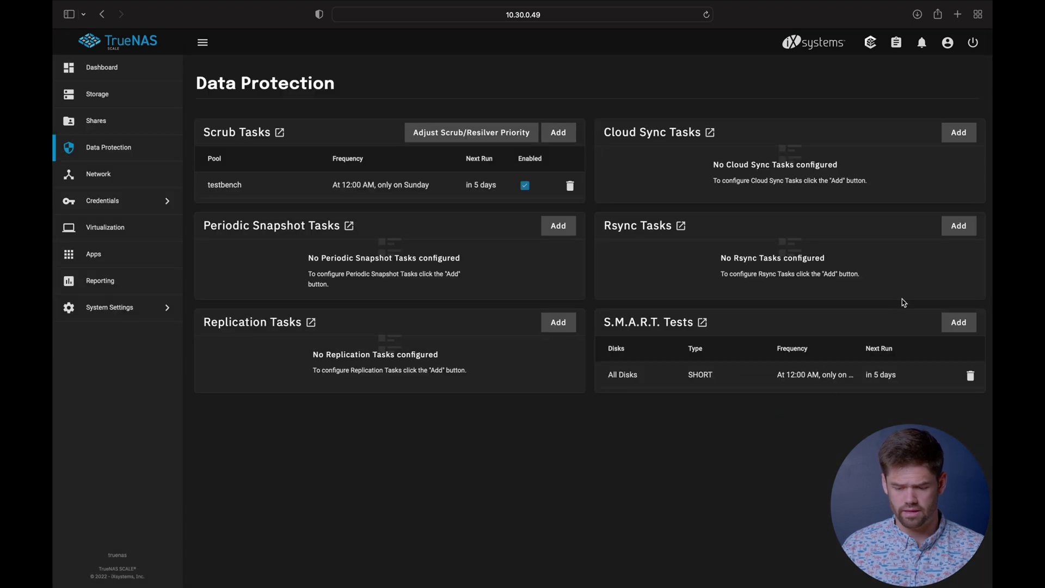
click(959, 323)
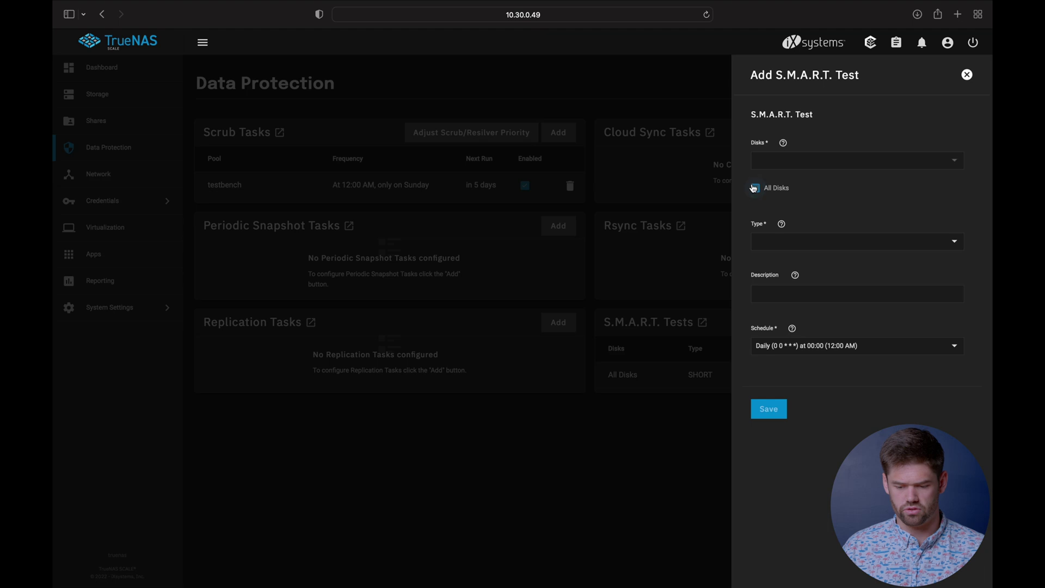
click(950, 244)
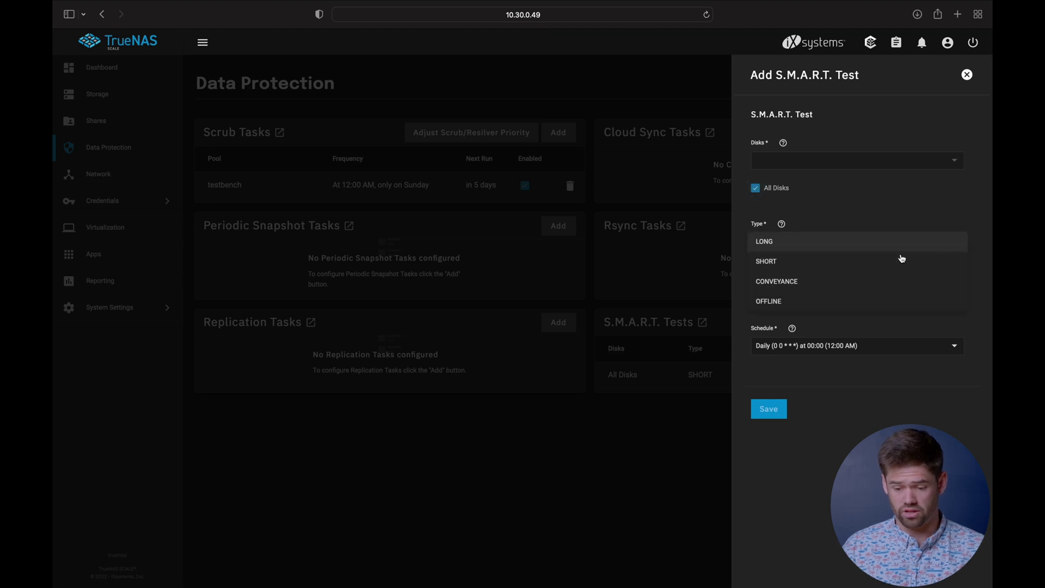
click(770, 248)
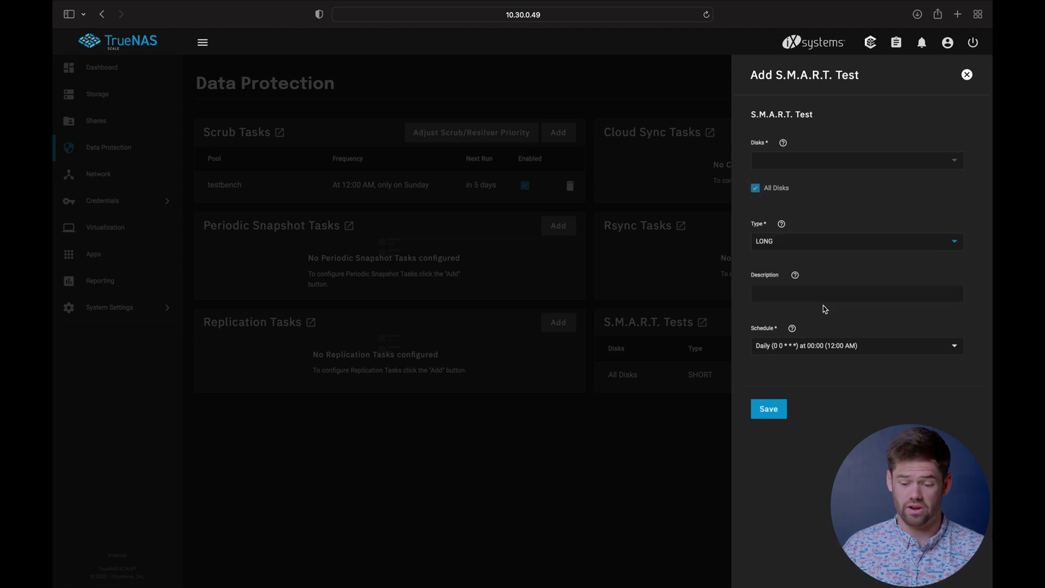
click(933, 294)
text(SMART Lo)
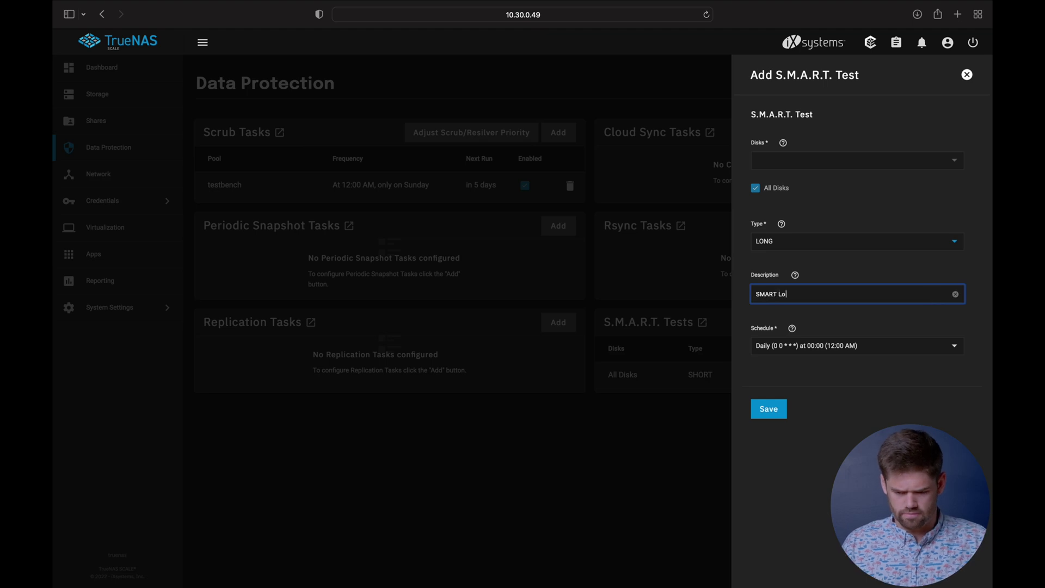
text(ng)
- Give the long test a custom schedule for Feb, Apr, Jun, Aug, Oct and Dec, and save it
click(950, 347)
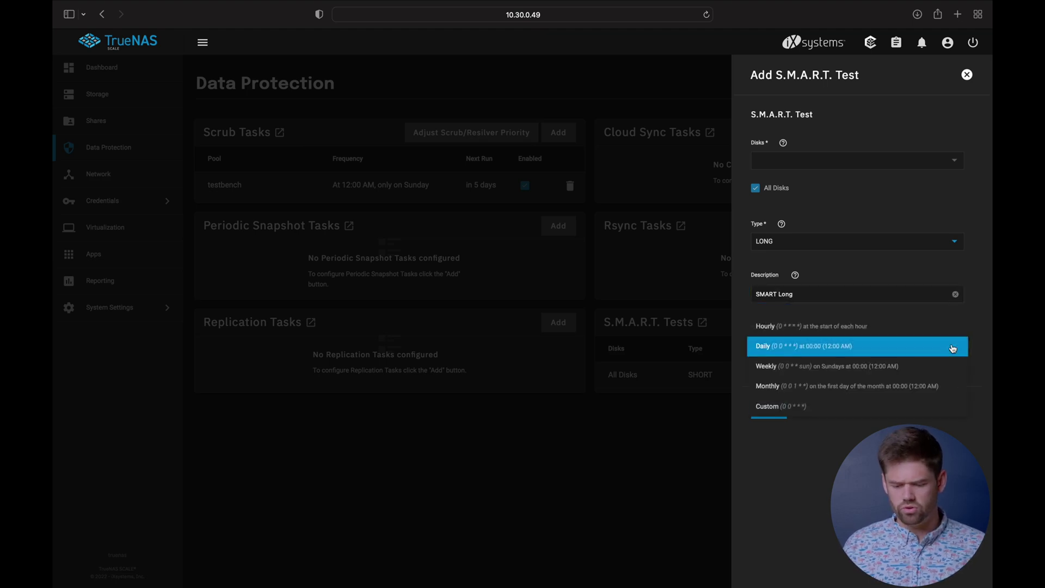
click(859, 405)
click(567, 359)
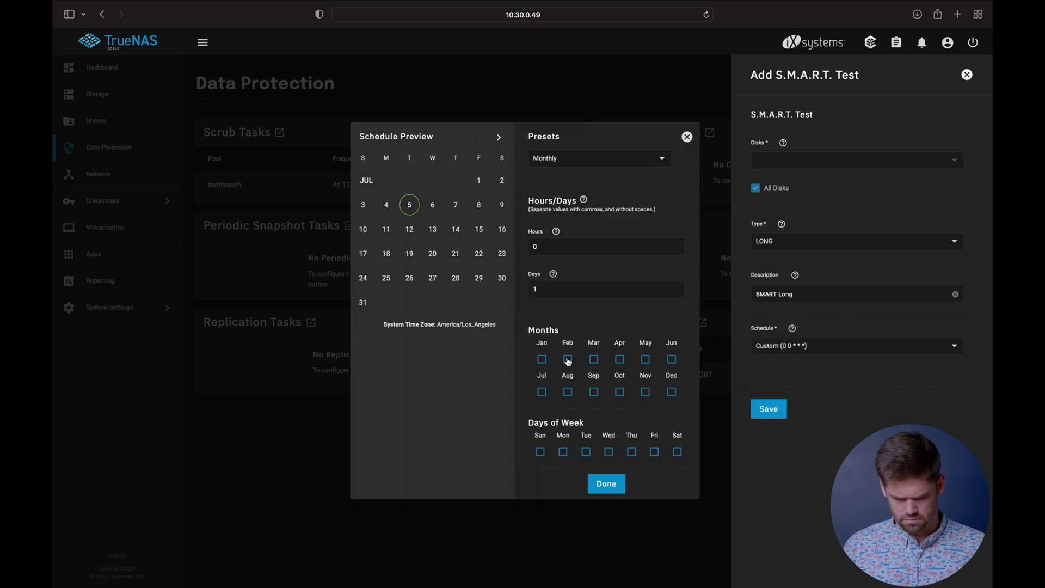
click(619, 360)
click(672, 359)
click(672, 392)
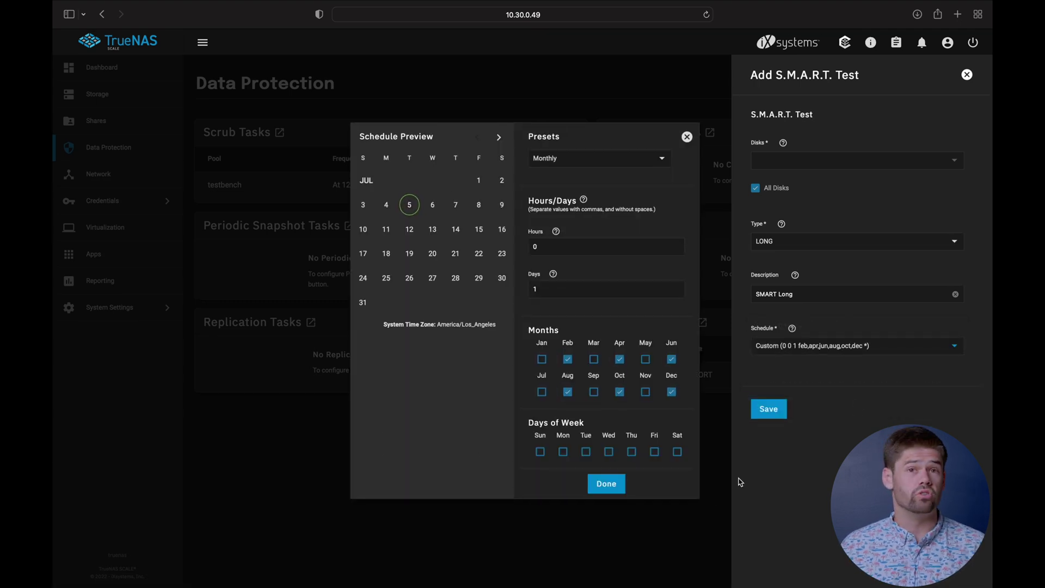
click(614, 488)
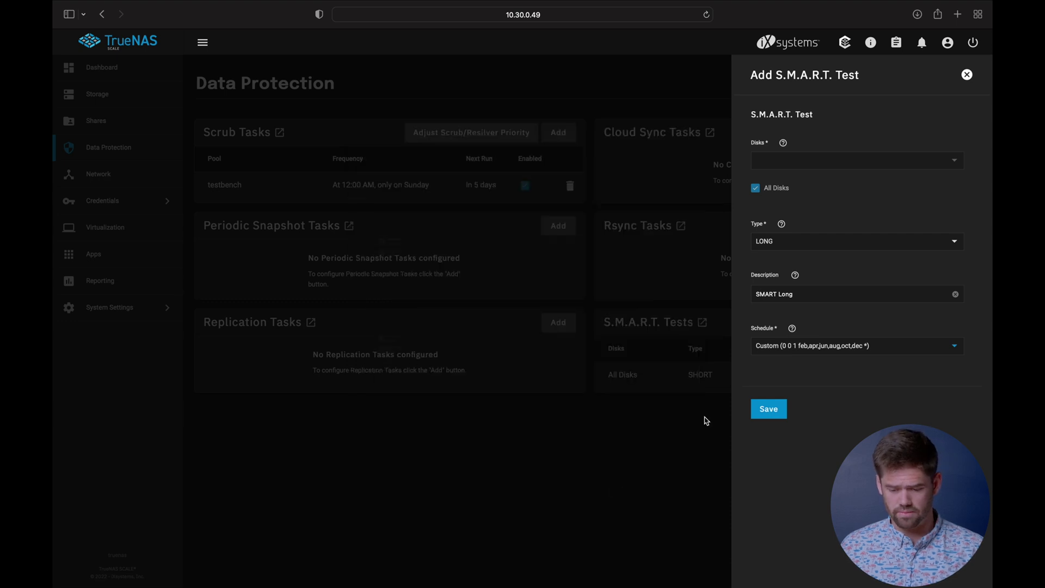
click(768, 414)
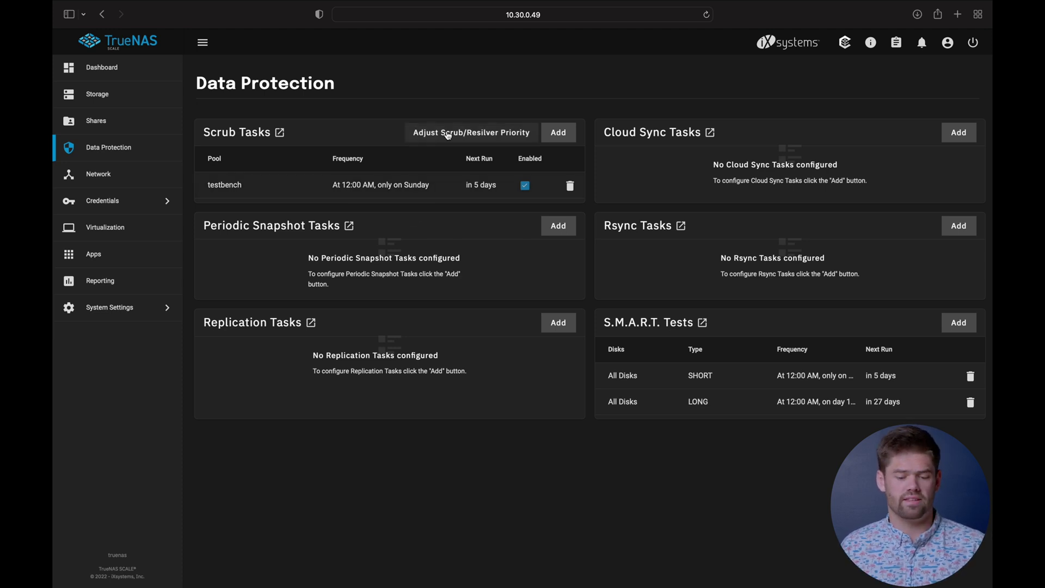
click(558, 132)
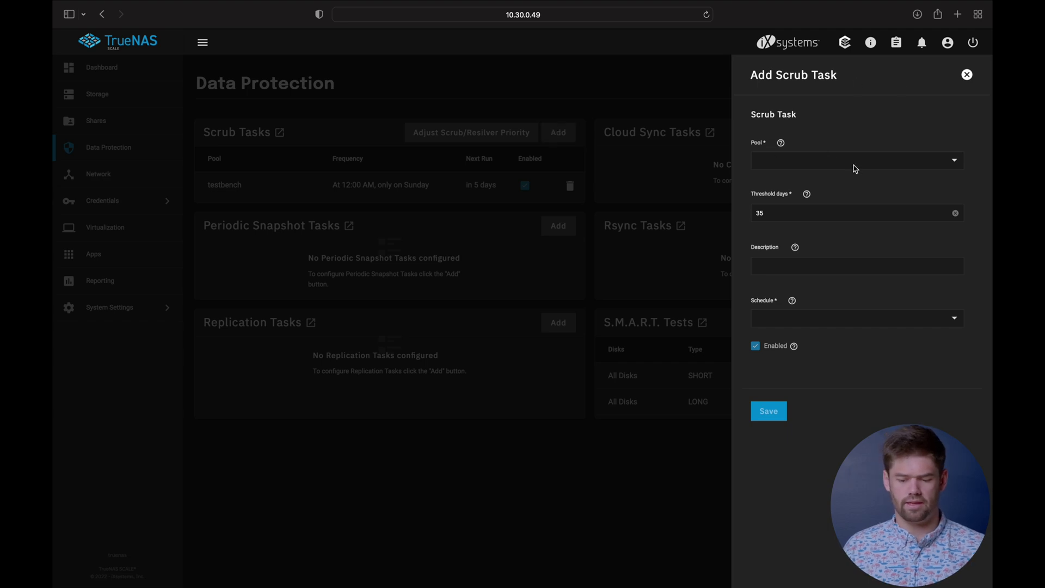
click(954, 160)
click(955, 160)
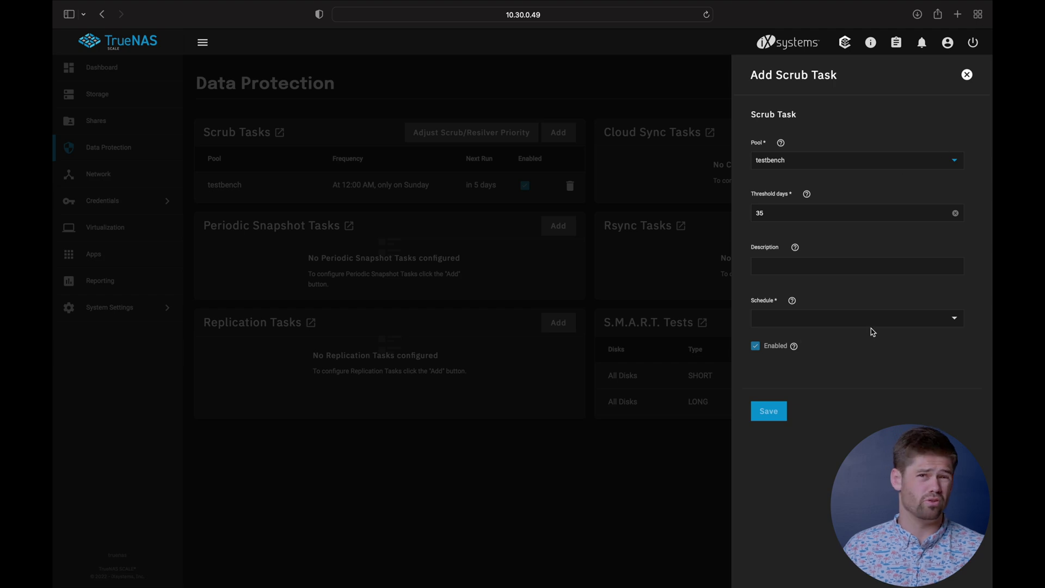
click(968, 77)
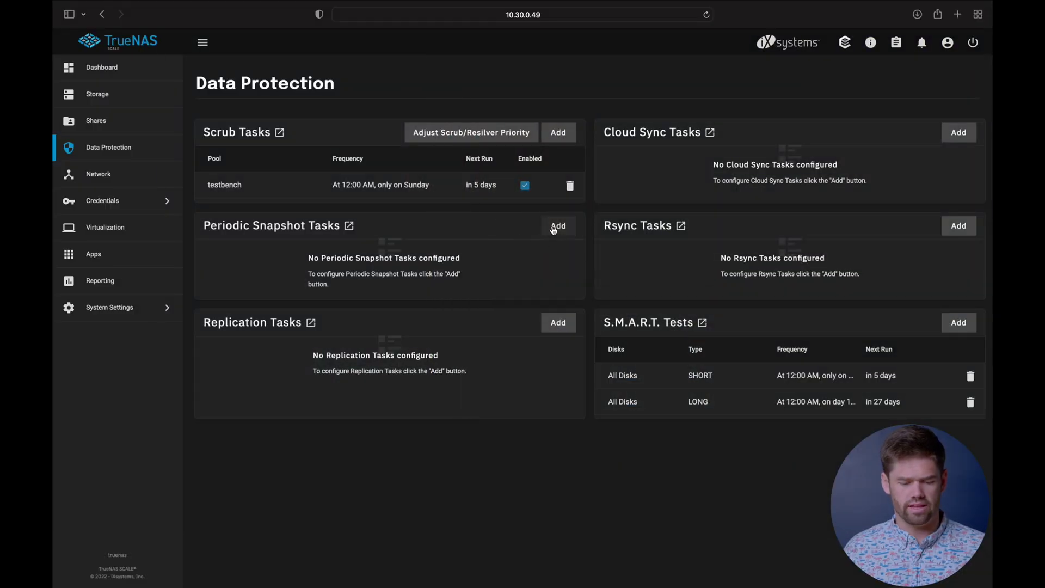
- Add a periodic snapshot task for the testbench dataset with a 4-week lifetime and save it
click(557, 226)
click(677, 160)
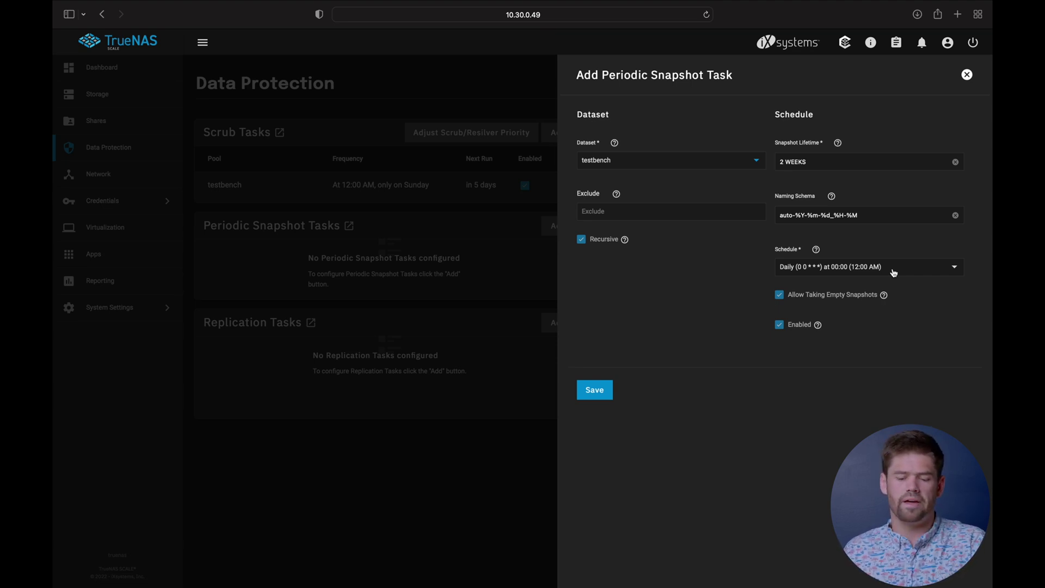
click(853, 162)
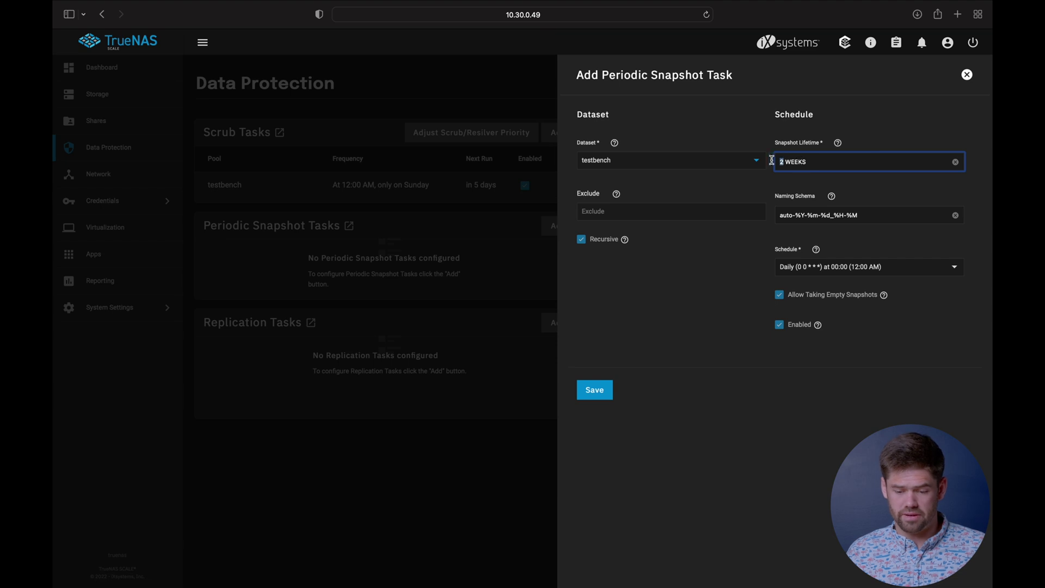
click(772, 162)
key(Delete)
text(4)
click(838, 189)
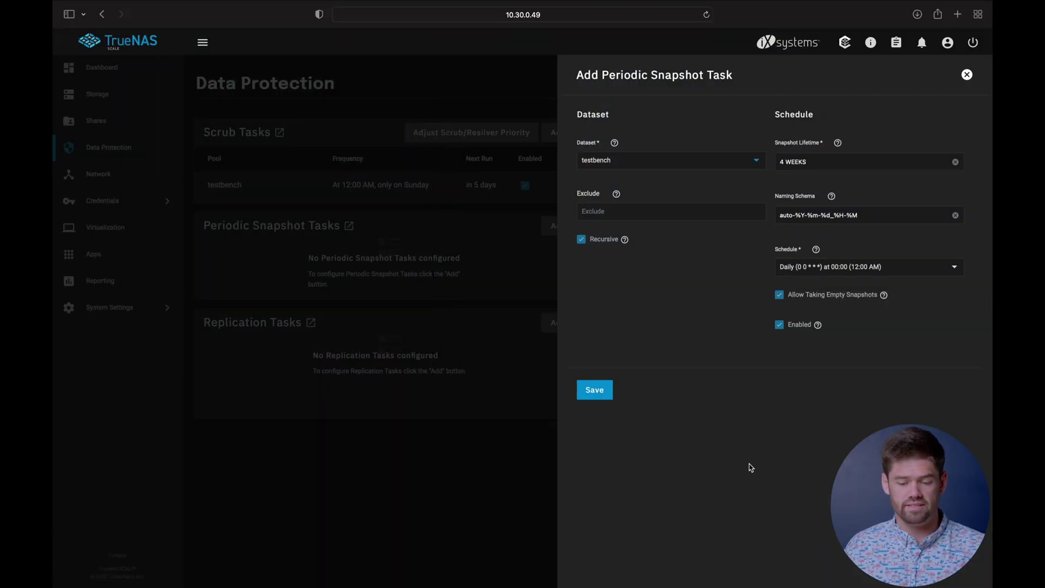
click(599, 391)
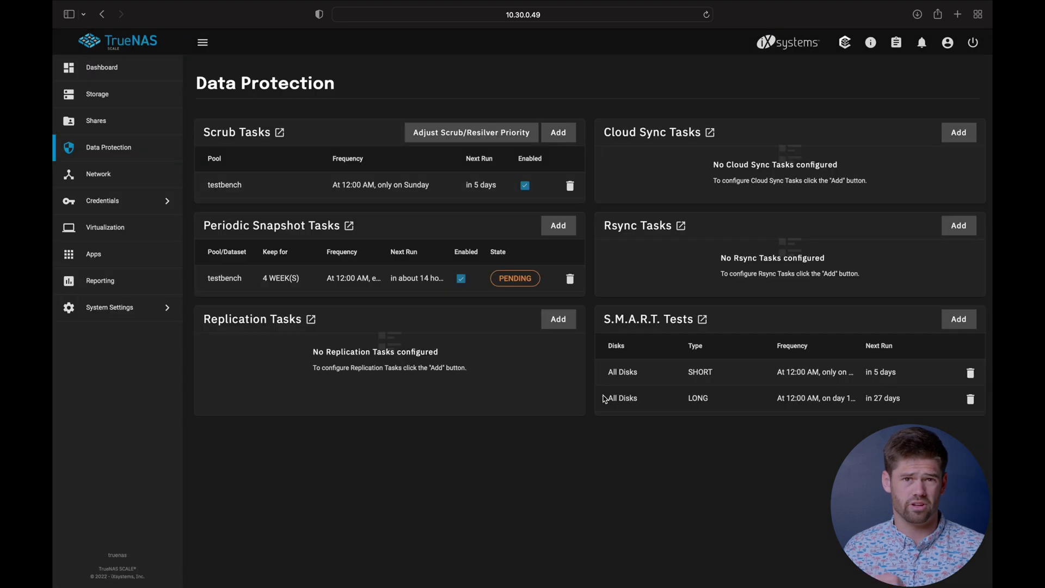